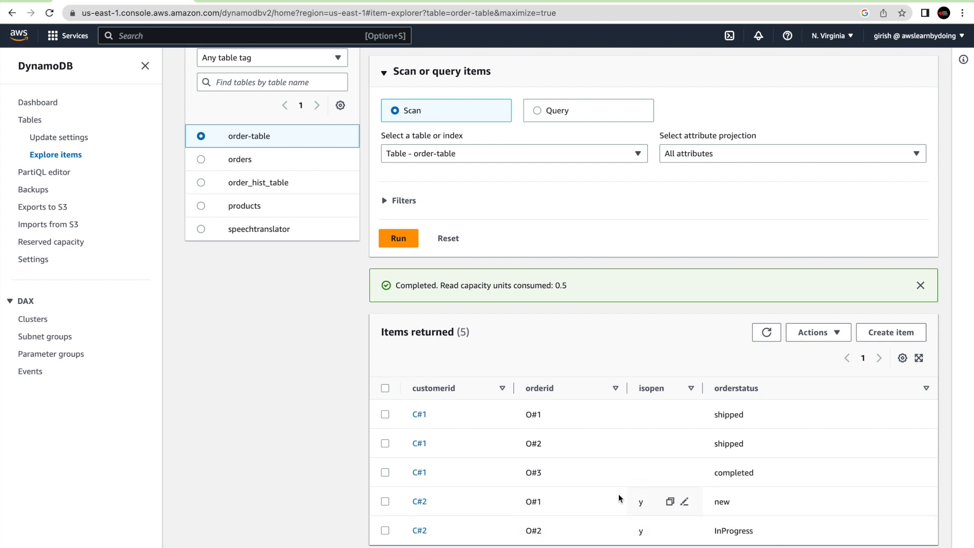
Scan the customerid-isopen-index of order-table to list only the items it contains
{"action": "left_click", "coordinate": [501, 156]}
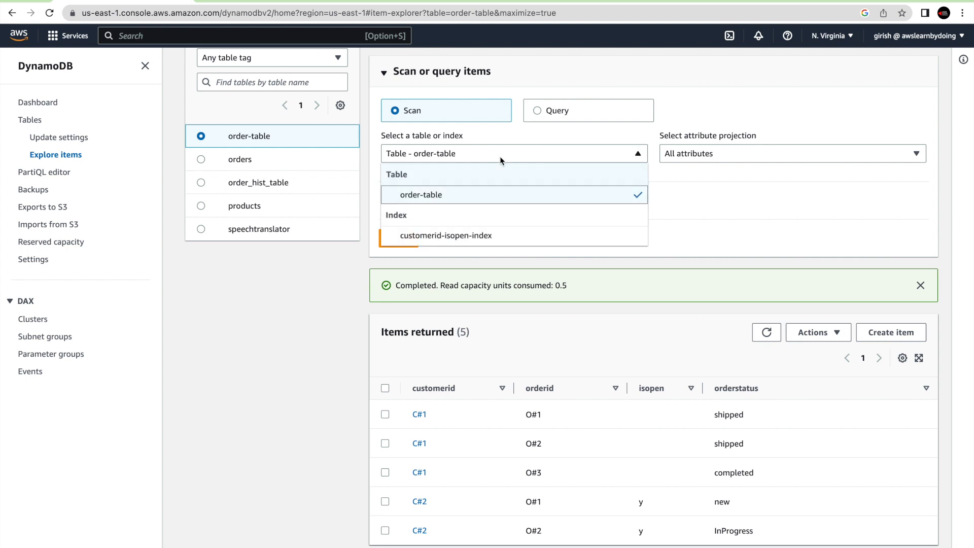
{"action": "left_click", "coordinate": [451, 237]}
{"action": "left_click", "coordinate": [399, 240]}
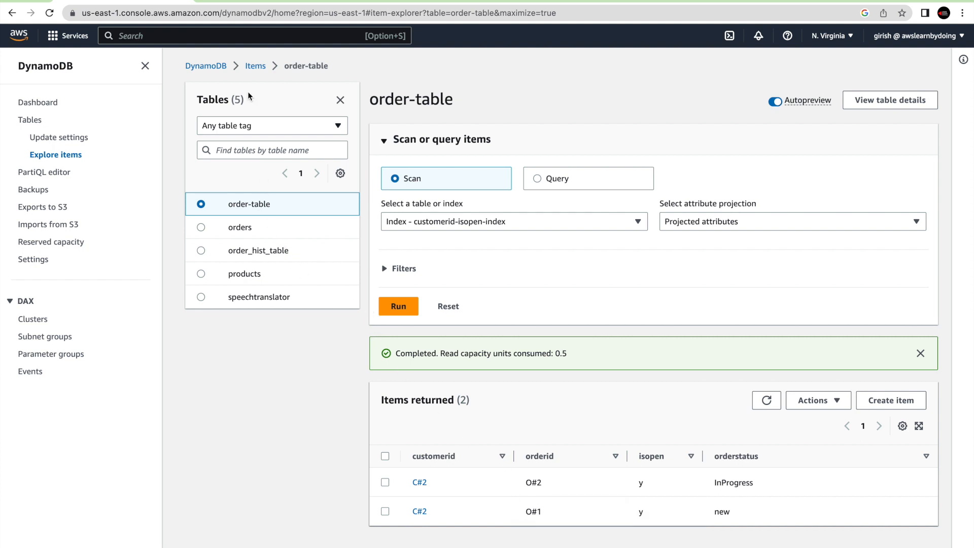
Open the form for creating a global secondary index on order-table
{"action": "left_click", "coordinate": [253, 68]}
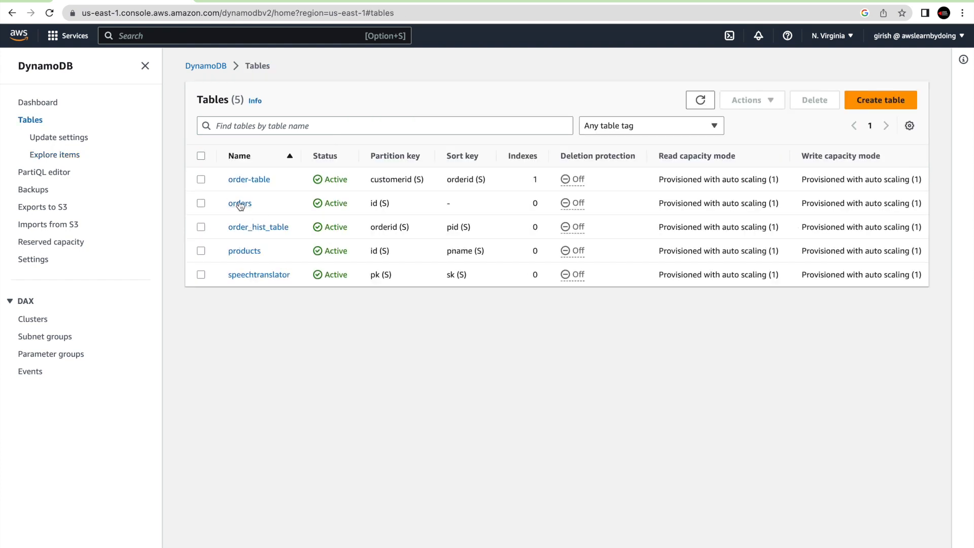
{"action": "left_click", "coordinate": [238, 183]}
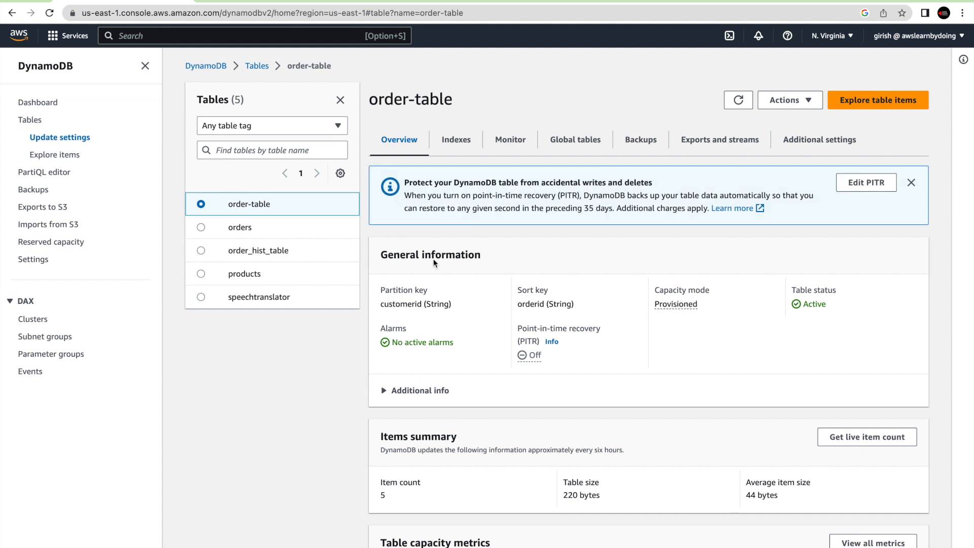
{"action": "left_click", "coordinate": [456, 140]}
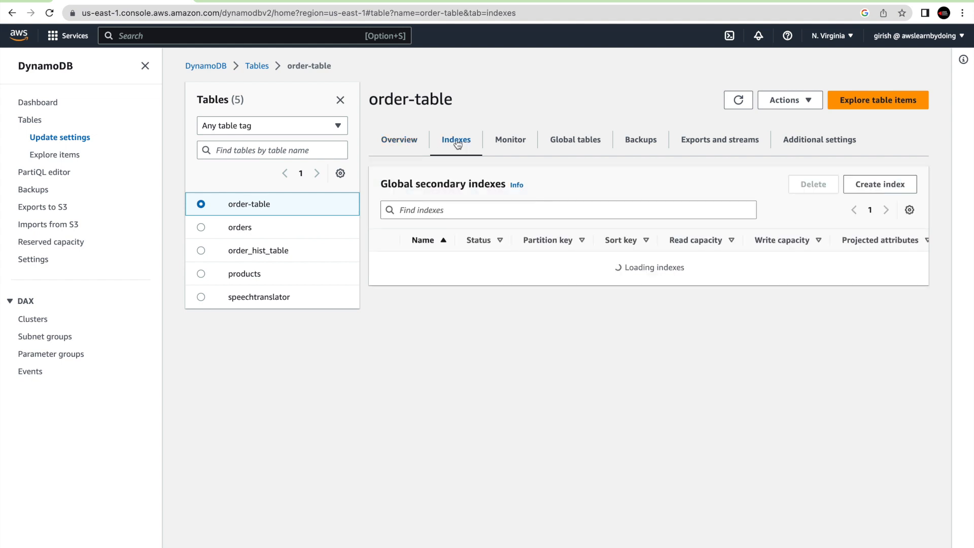
{"action": "left_click", "coordinate": [870, 191]}
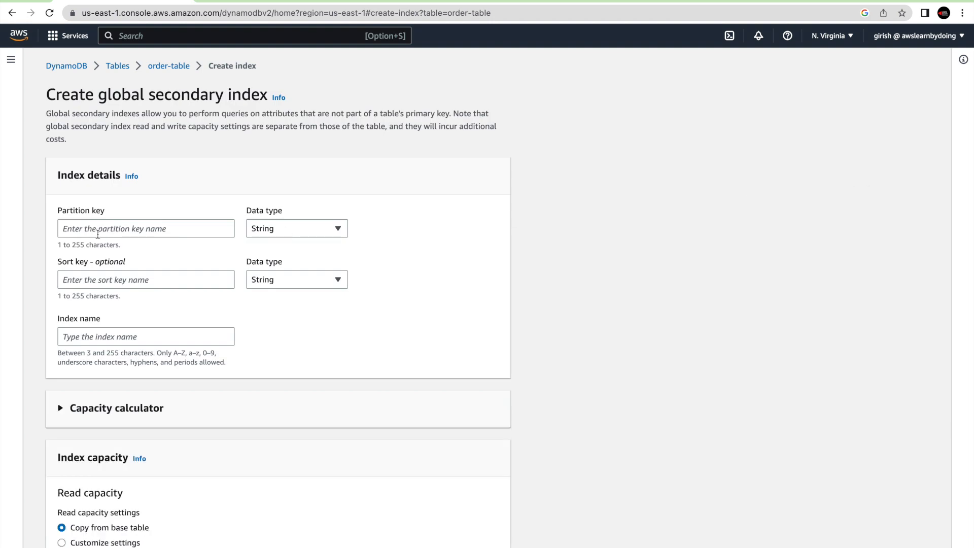
Enter customerid as the new index's partition key and isopen as its sort key
{"action": "left_click", "coordinate": [97, 230]}
{"action": "left_click", "coordinate": [132, 255]}
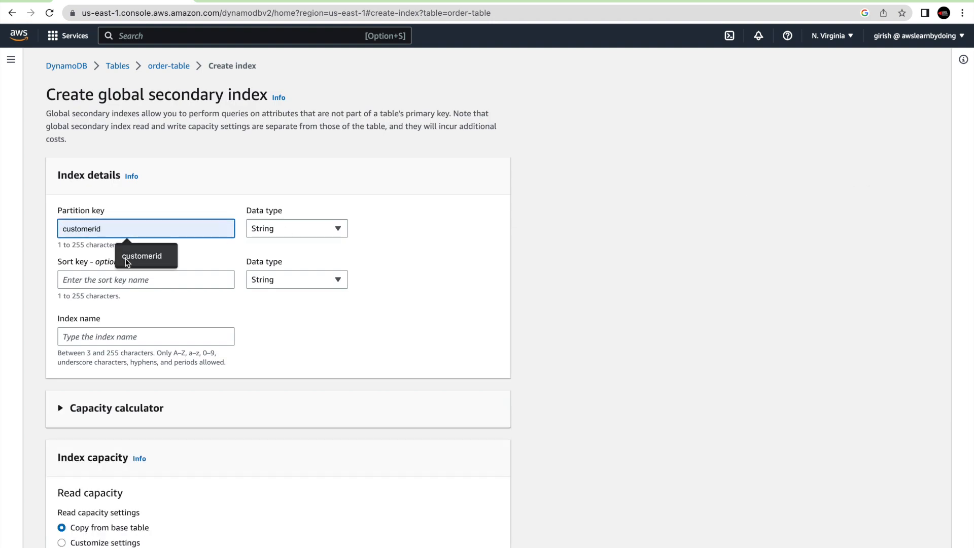
{"action": "left_click", "coordinate": [113, 281]}
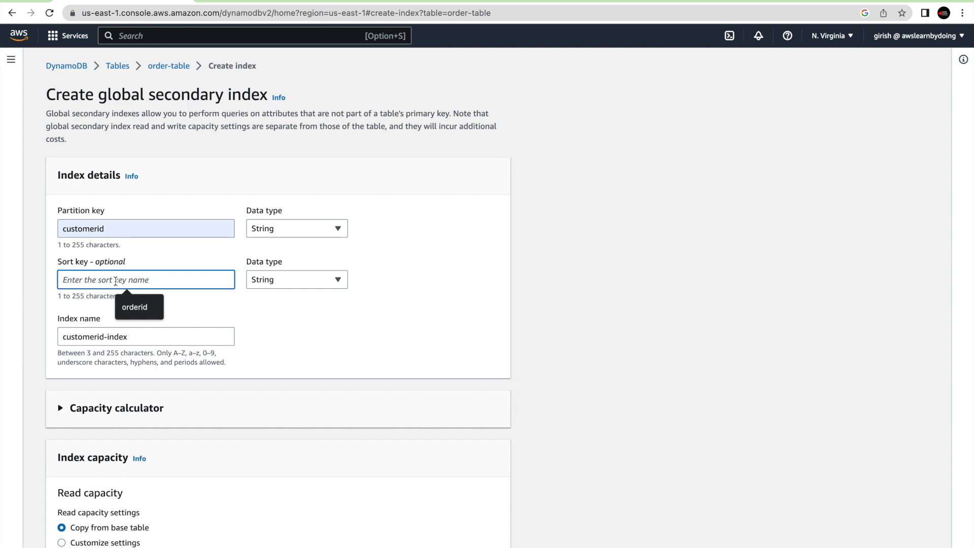
{"action": "type", "text": "ip"}
{"action": "type", "text": "open"}
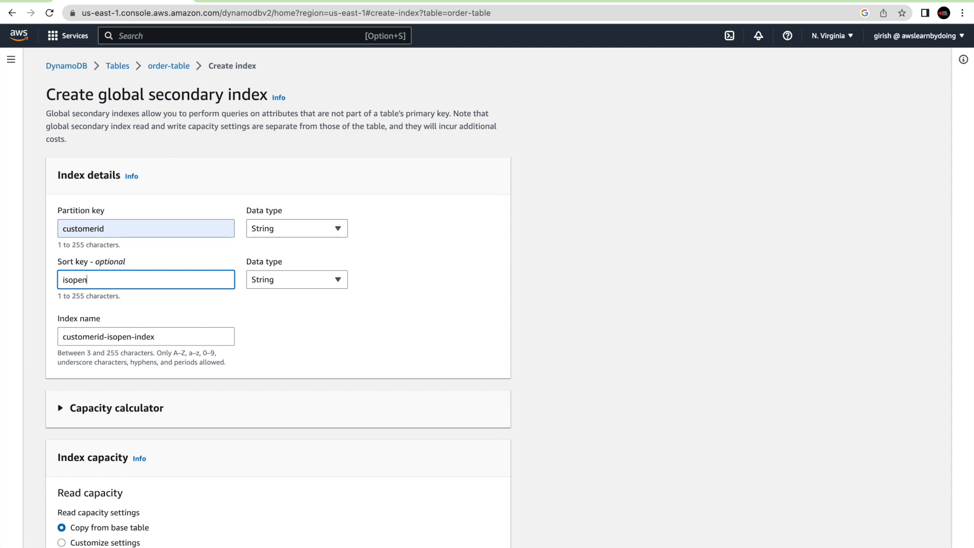
Try the Include attribute projection, switch back to All, and cancel creating the index
{"action": "scroll", "coordinate": [358, 313], "scroll_direction": "down", "scroll_amount": 1}
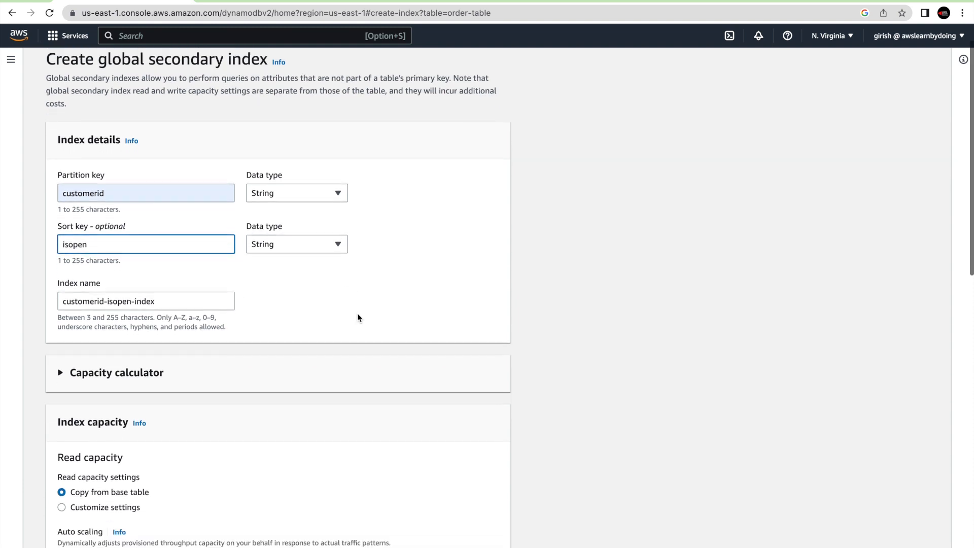
{"action": "scroll", "coordinate": [358, 318], "scroll_direction": "down", "scroll_amount": 10}
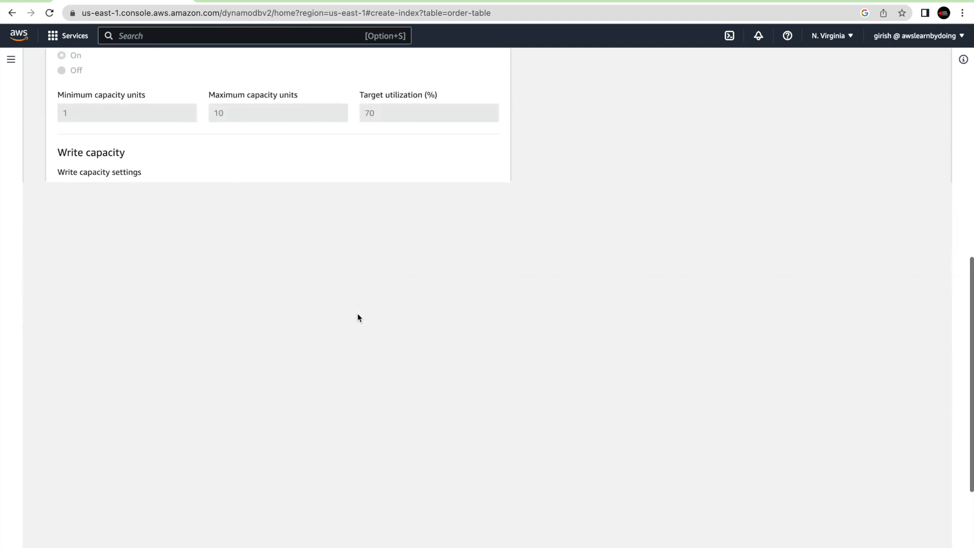
{"action": "scroll", "coordinate": [357, 314], "scroll_direction": "down", "scroll_amount": 4}
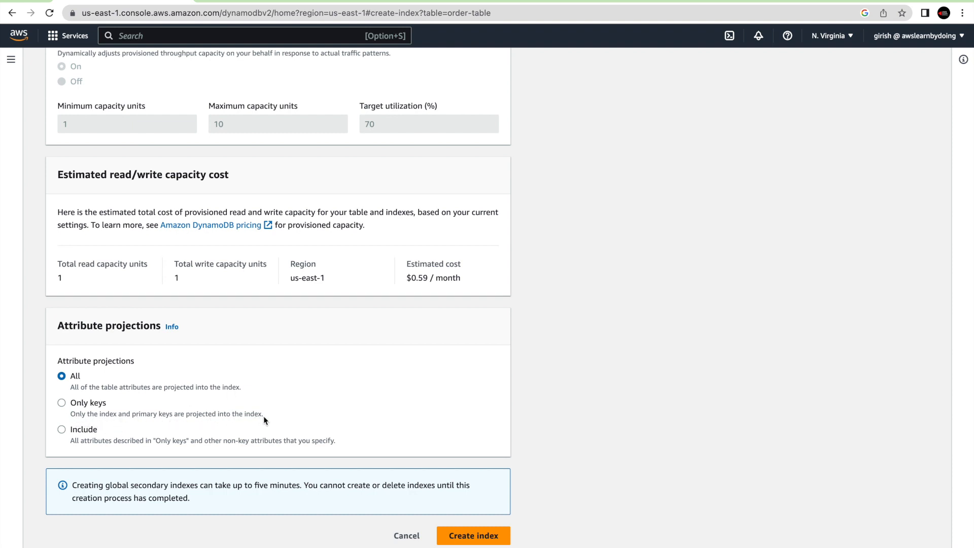
{"action": "left_click", "coordinate": [62, 429]}
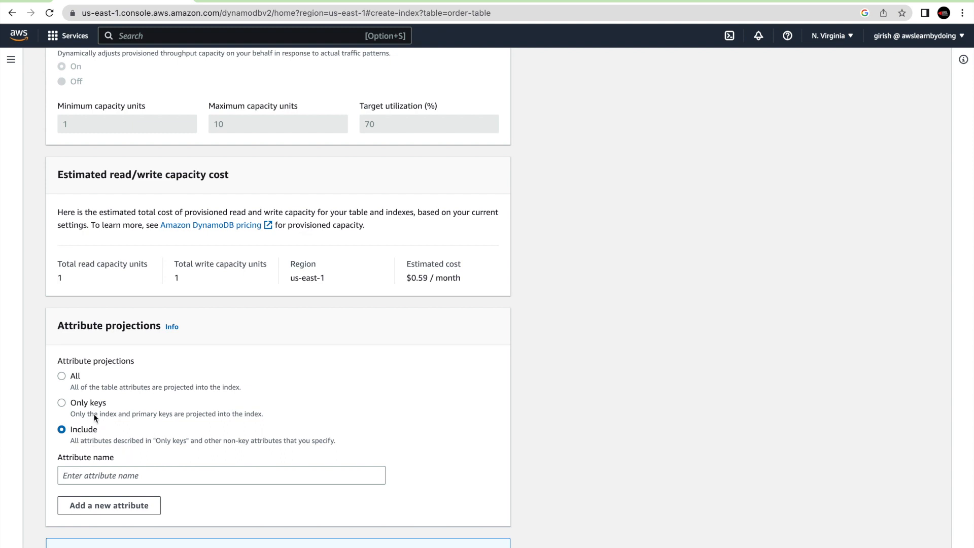
{"action": "left_click", "coordinate": [62, 376]}
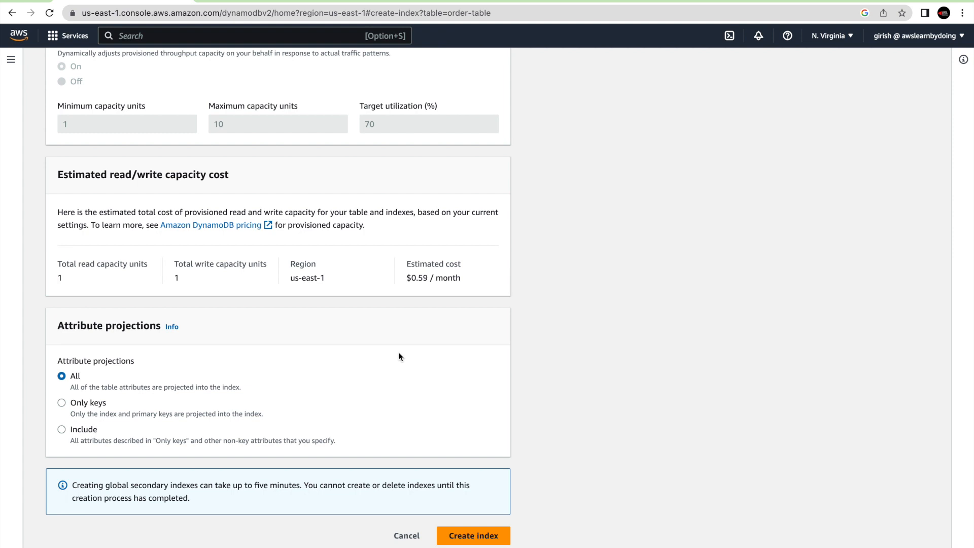
{"action": "scroll", "coordinate": [399, 357], "scroll_direction": "up", "scroll_amount": 1}
{"action": "scroll", "coordinate": [399, 357], "scroll_direction": "down", "scroll_amount": 1}
{"action": "left_click", "coordinate": [408, 537]}
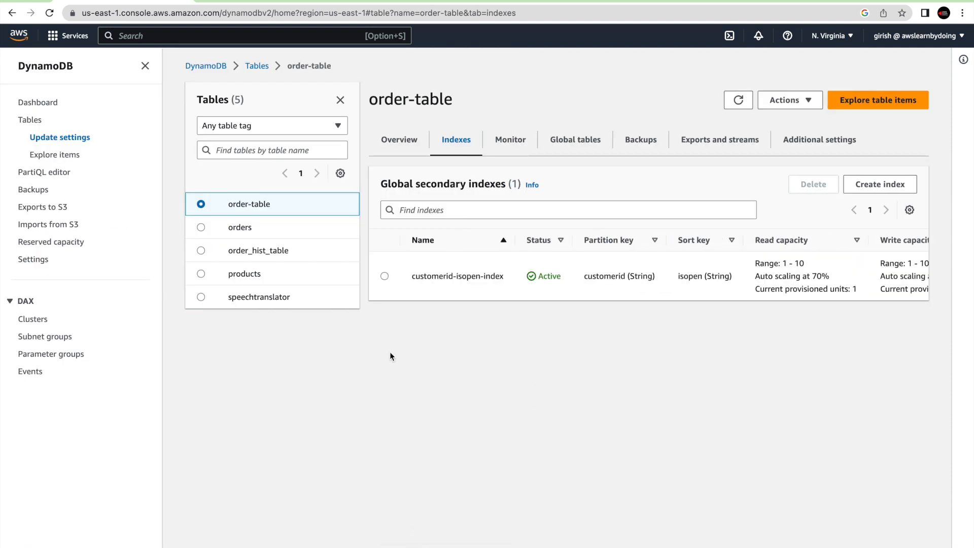
Explore the items of order-table by running a scan on the base table with all attributes
{"action": "left_click", "coordinate": [878, 101]}
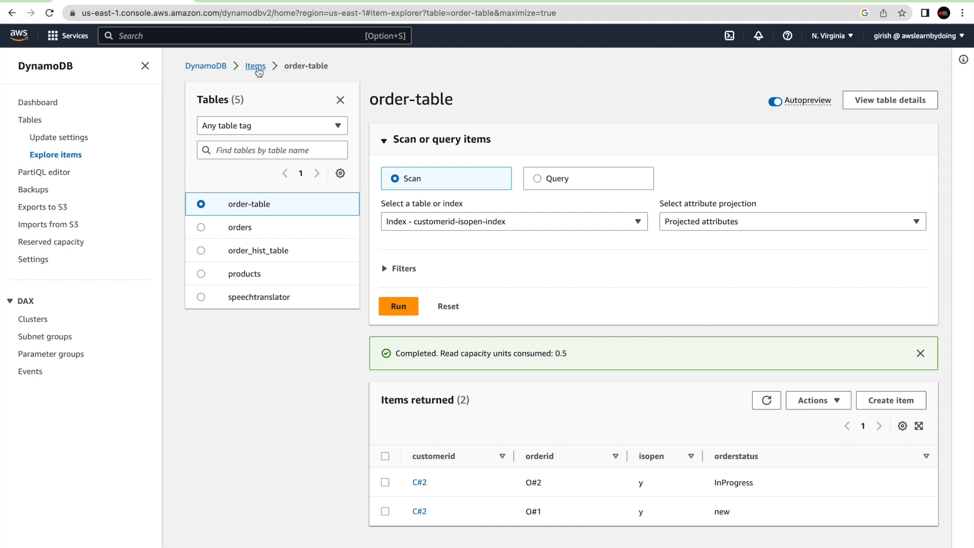
{"action": "left_click", "coordinate": [434, 221]}
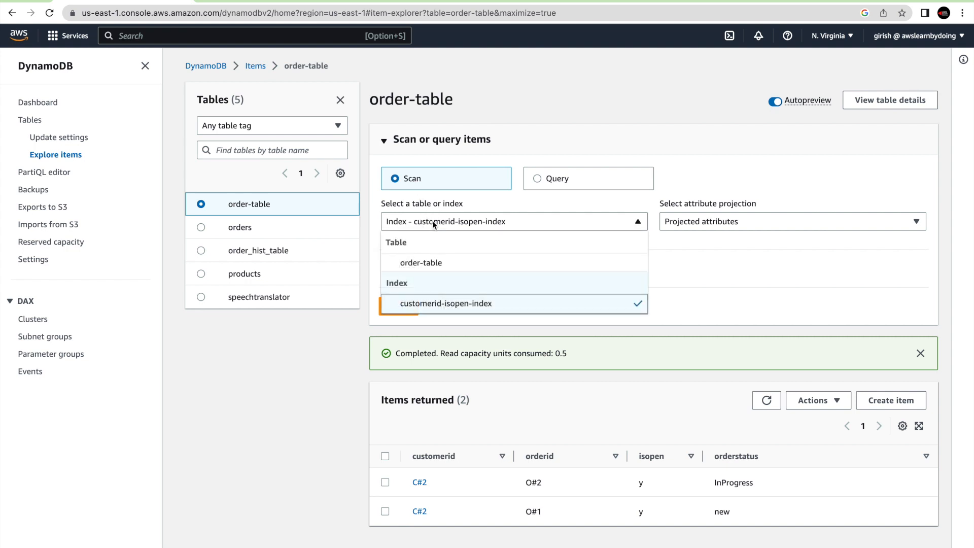
{"action": "left_click", "coordinate": [435, 263]}
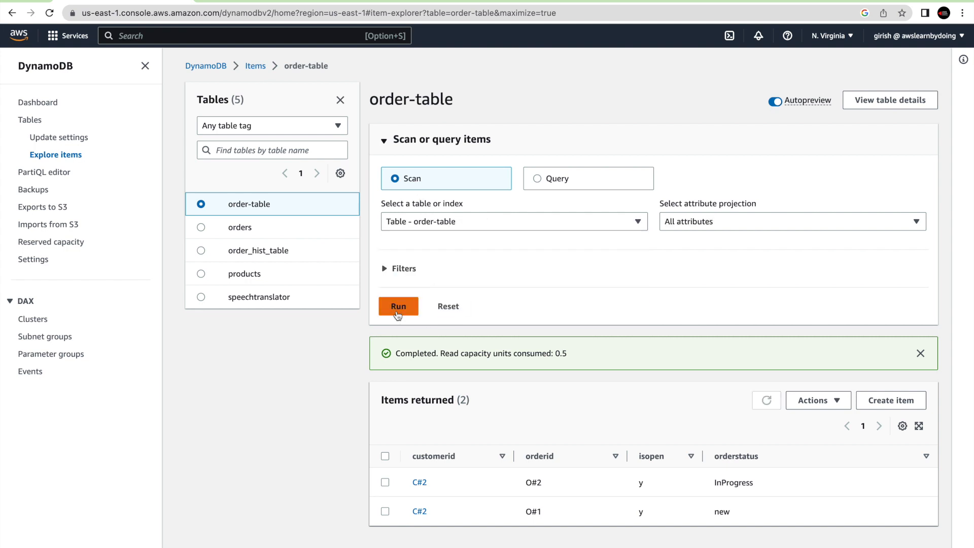
{"action": "left_click", "coordinate": [398, 306]}
{"action": "scroll", "coordinate": [653, 470], "scroll_direction": "down", "scroll_amount": 2}
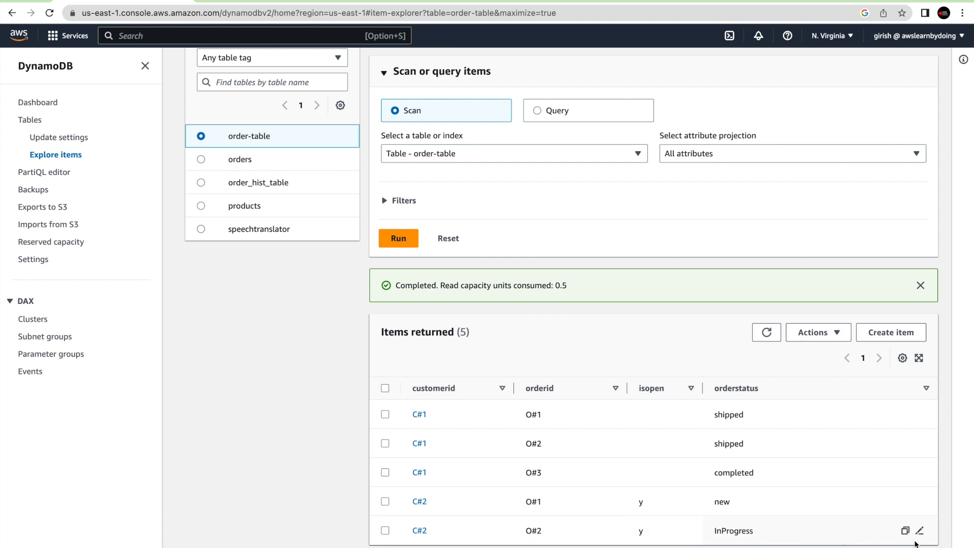
{"action": "left_click", "coordinate": [921, 531]}
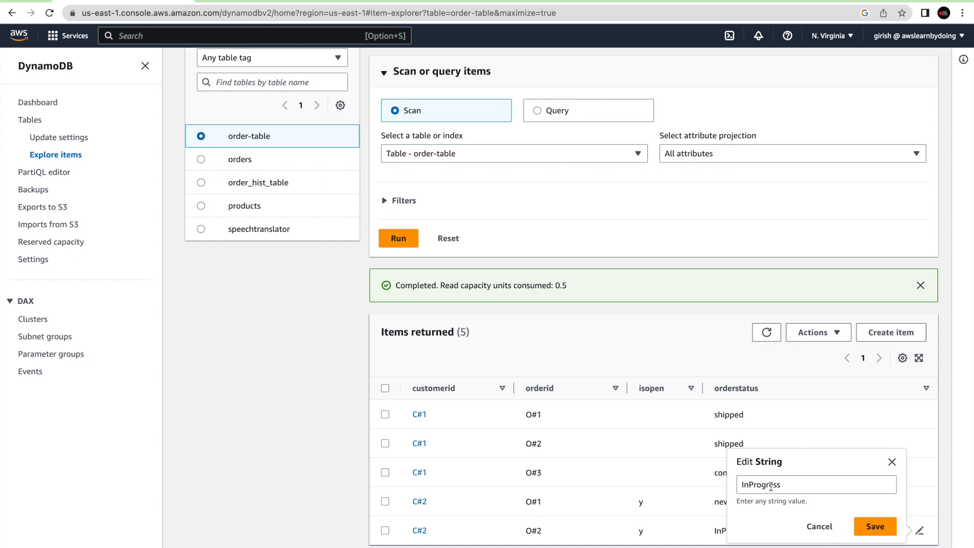
{"action": "double_click", "coordinate": [768, 485]}
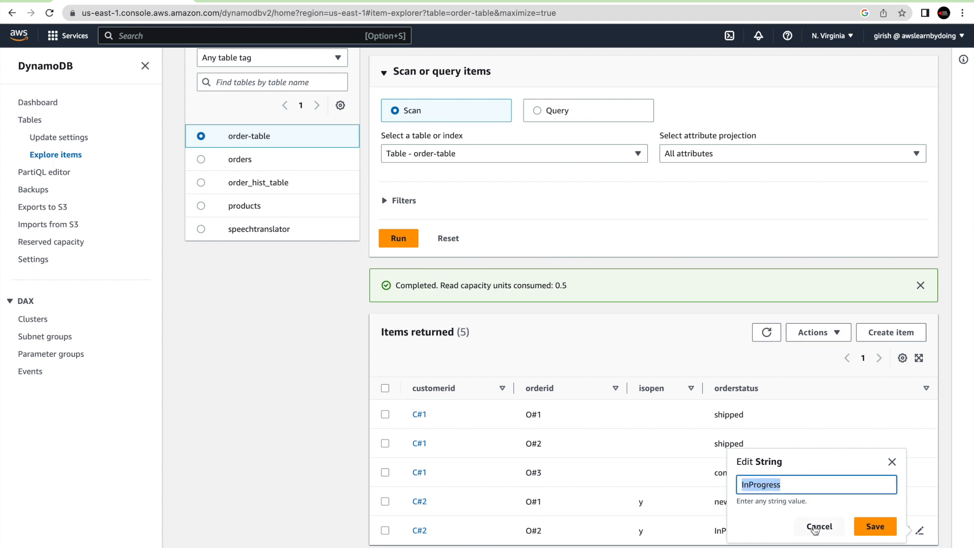
{"action": "left_click", "coordinate": [817, 526]}
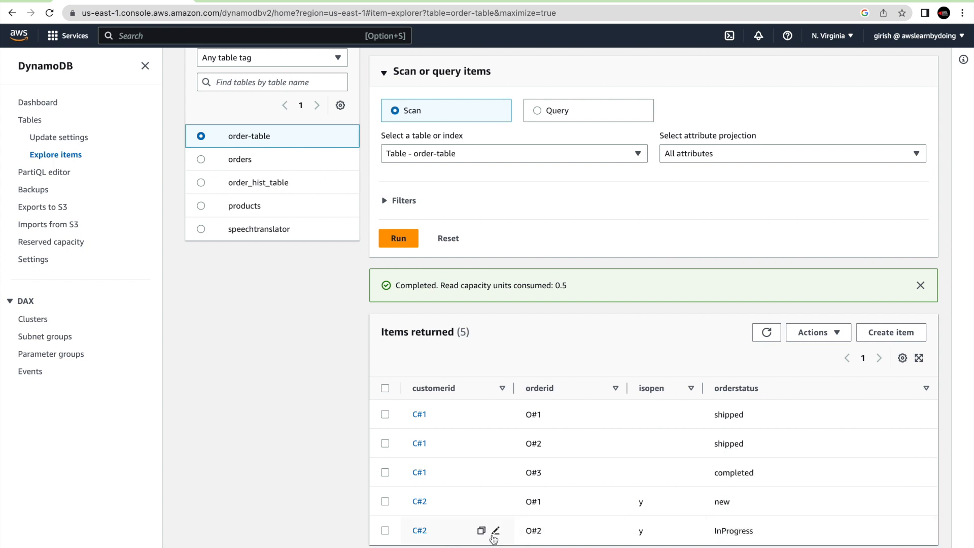
Open the InProgress order's item for editing and set its orderstatus to shipped
{"action": "left_click", "coordinate": [496, 531]}
{"action": "left_click", "coordinate": [657, 526]}
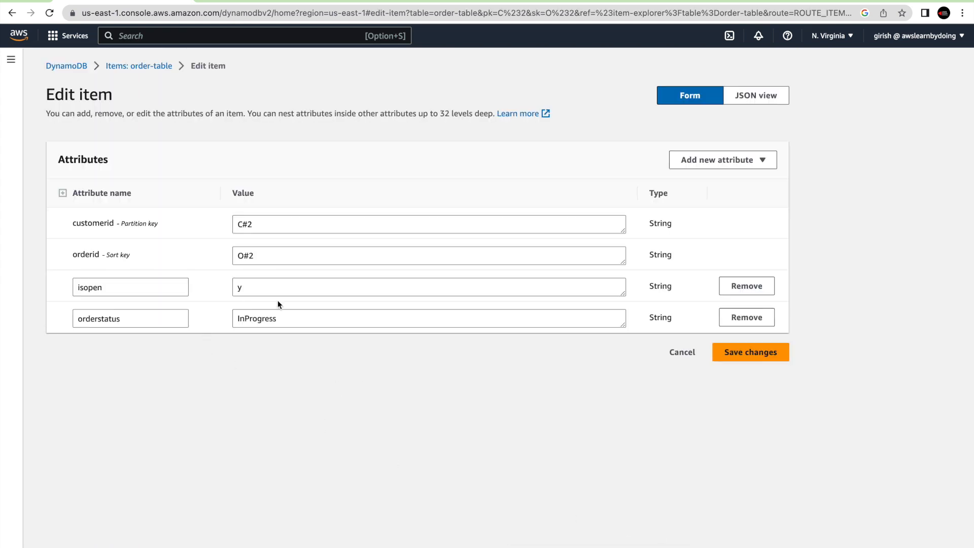
{"action": "left_click", "coordinate": [257, 319]}
{"action": "double_click", "coordinate": [256, 318]}
{"action": "type", "text": "shipped"}
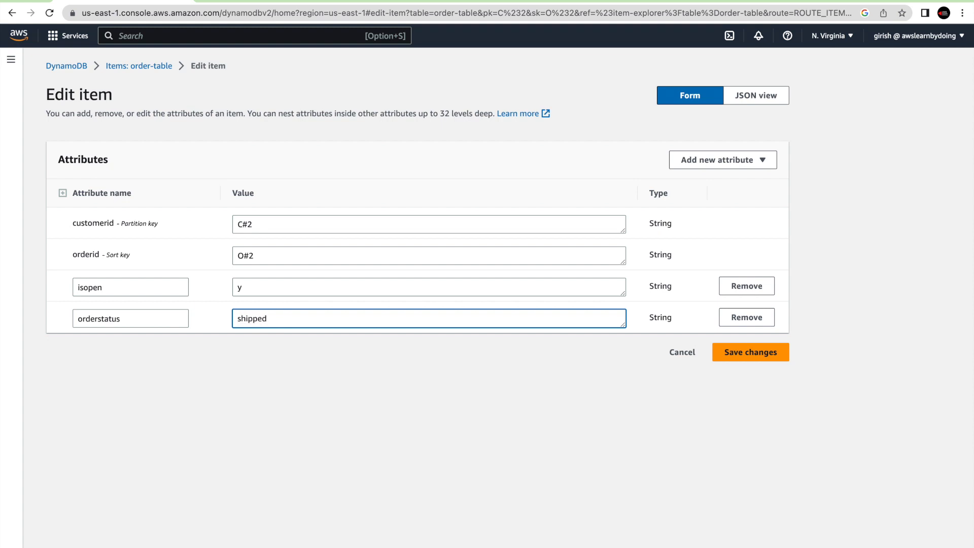
{"action": "left_click", "coordinate": [336, 366]}
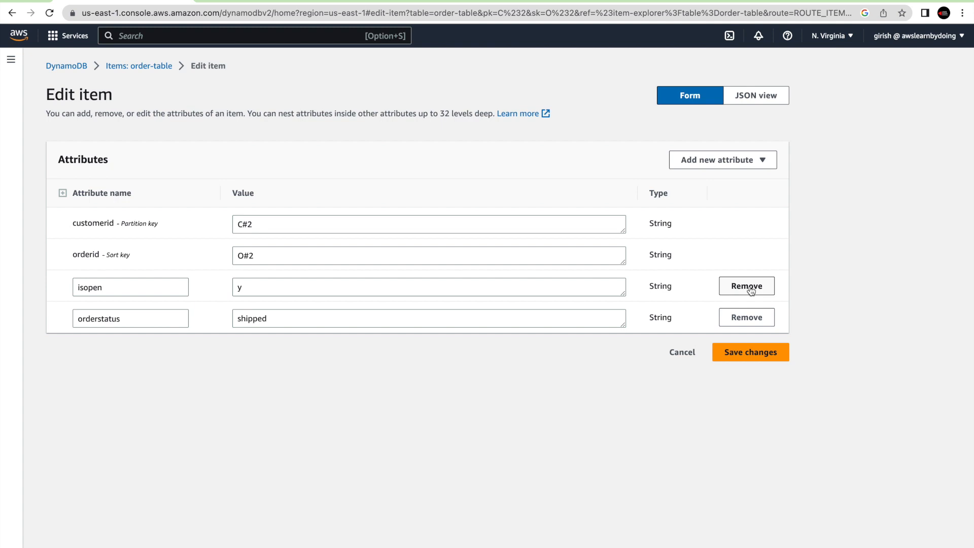
Remove the isopen attribute from the order item and save the changes
{"action": "double_click", "coordinate": [303, 286]}
{"action": "key", "text": "BackSpace"}
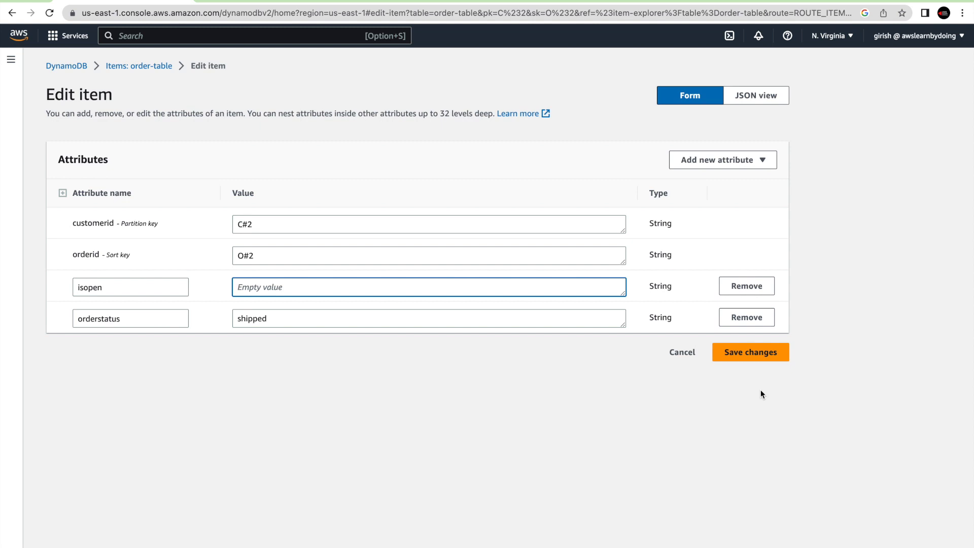
{"action": "left_click", "coordinate": [747, 287]}
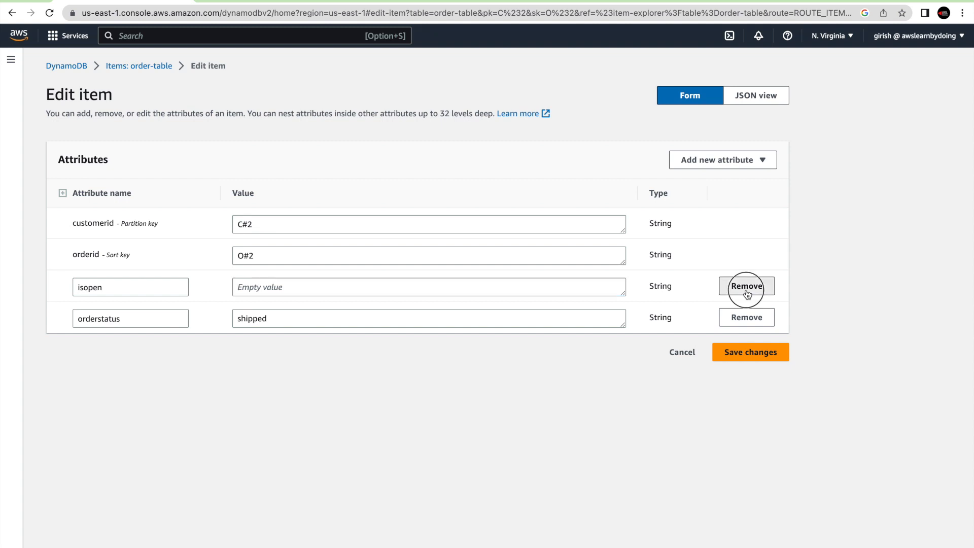
{"action": "left_click", "coordinate": [751, 322]}
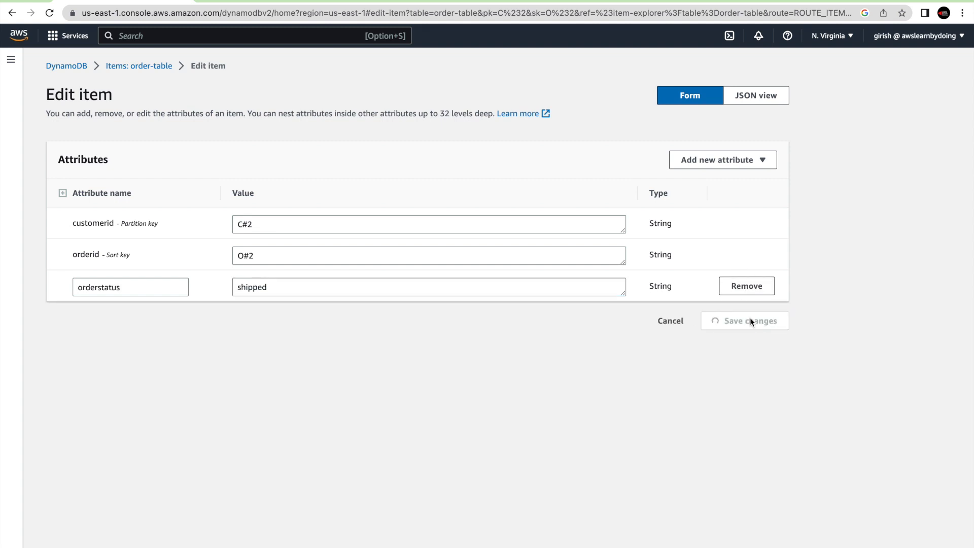
Rerun the scan on the base order-table and check the isopen and orderstatus values of the edited item
{"action": "left_click", "coordinate": [396, 337]}
{"action": "scroll", "coordinate": [578, 359], "scroll_direction": "down", "scroll_amount": 2}
{"action": "scroll", "coordinate": [577, 359], "scroll_direction": "down", "scroll_amount": 1}
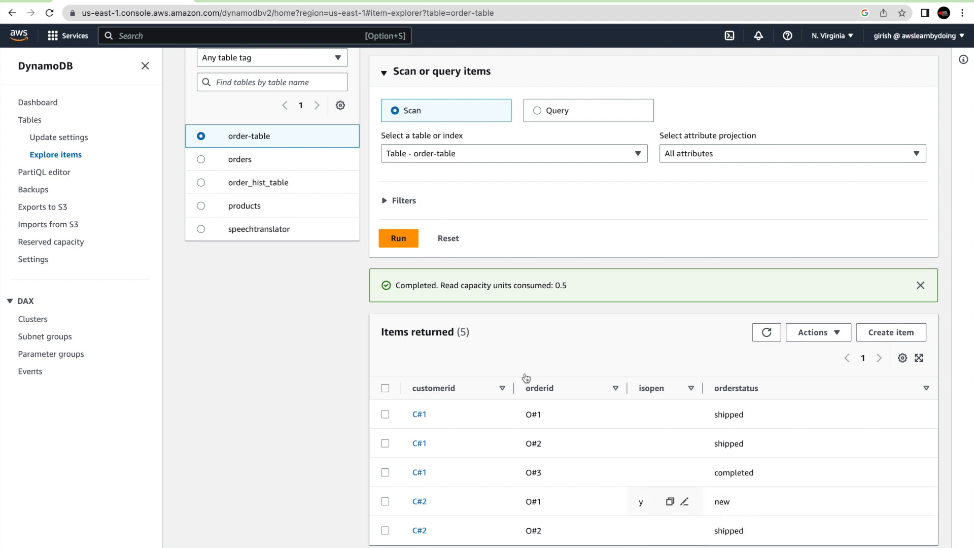
{"action": "scroll", "coordinate": [518, 328], "scroll_direction": "up", "scroll_amount": 1}
{"action": "scroll", "coordinate": [518, 327], "scroll_direction": "up", "scroll_amount": 3}
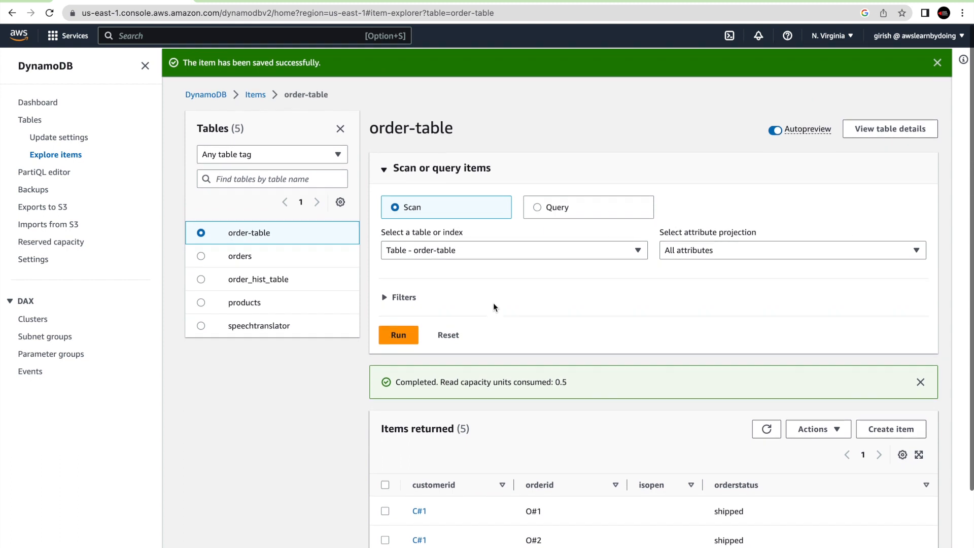
Scan the customerid-isopen-index again to check which orders the index holds after the item edit
{"action": "left_click", "coordinate": [457, 249]}
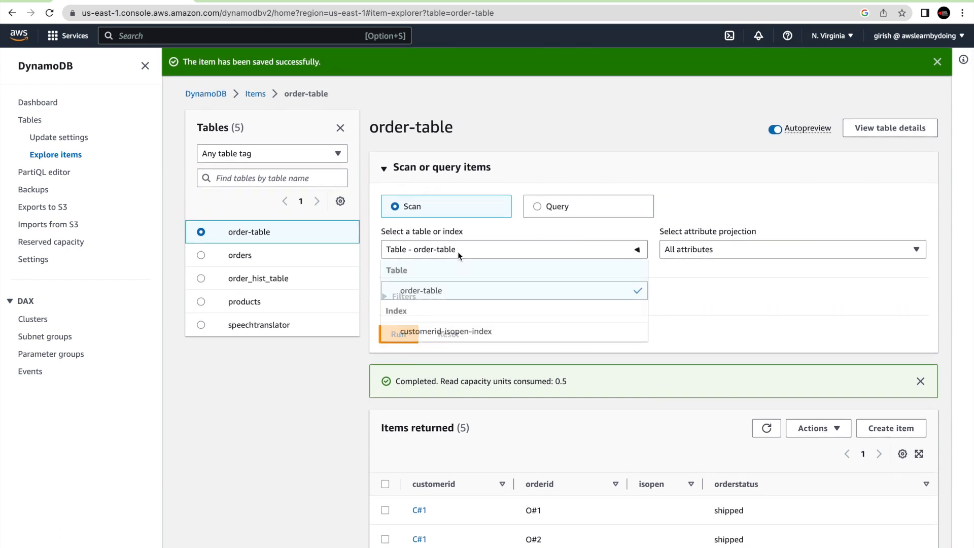
{"action": "left_click", "coordinate": [436, 331]}
{"action": "left_click", "coordinate": [405, 336]}
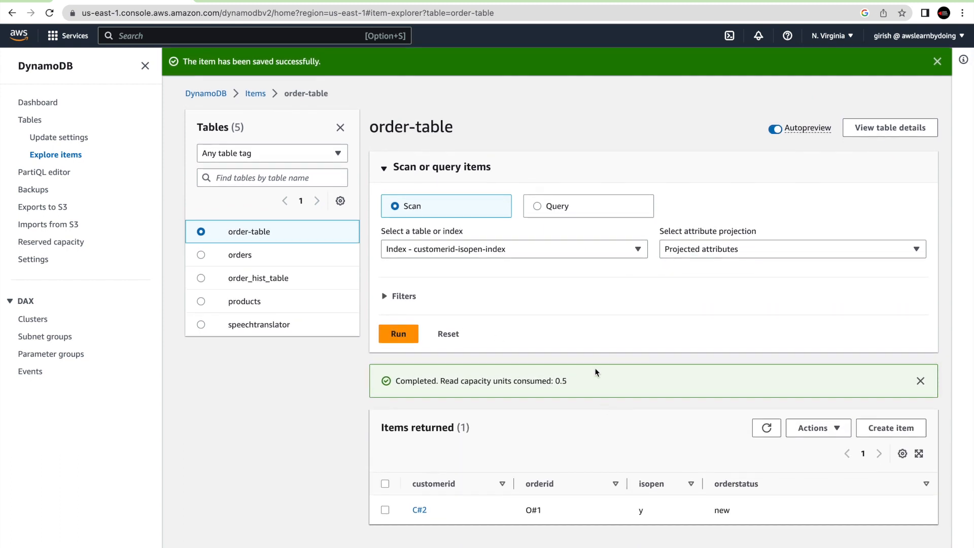